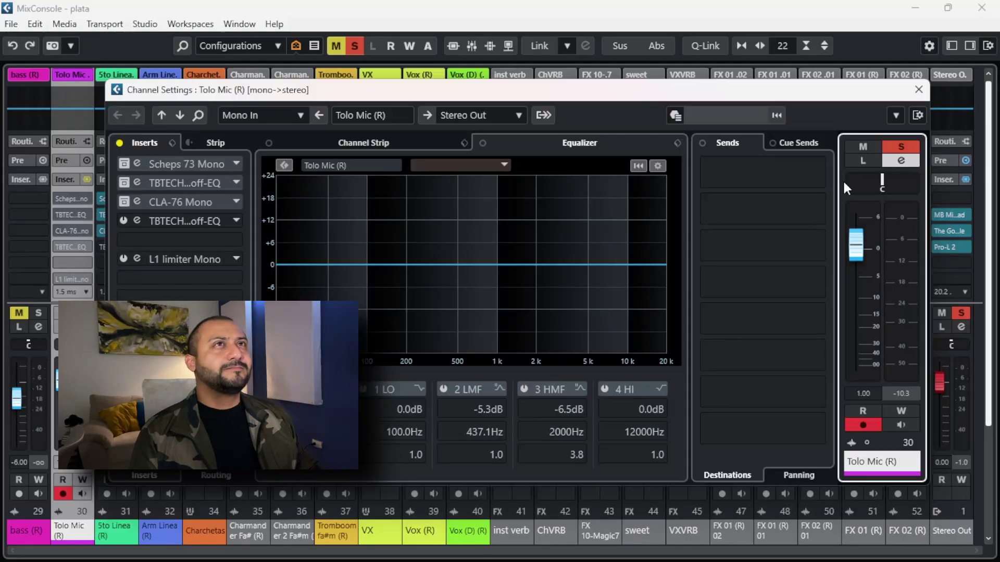
- Listen to the soloed Tolo Mic track with its inserts bypassed, and activate the Scheps 73 insert during playback
key(space)
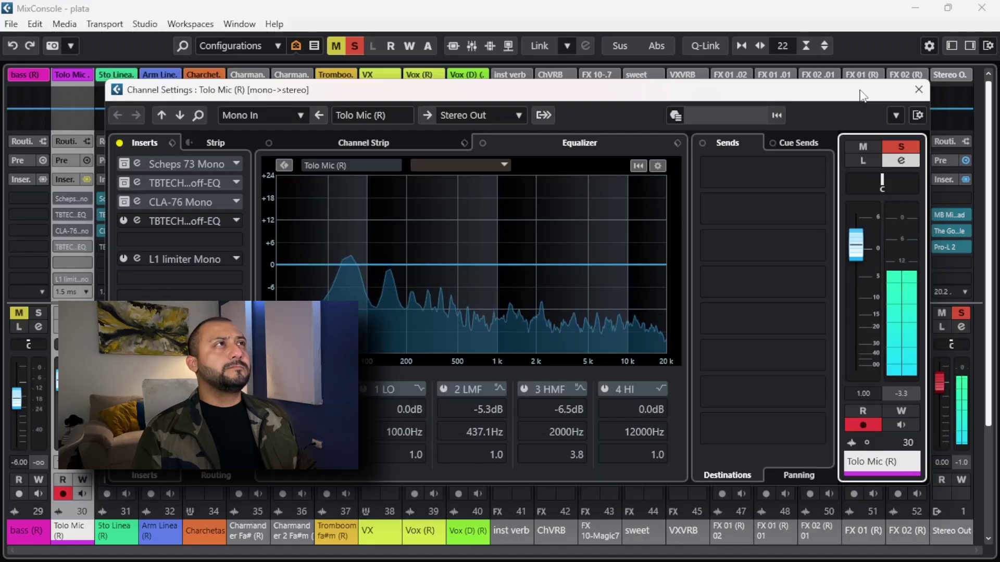
key(space)
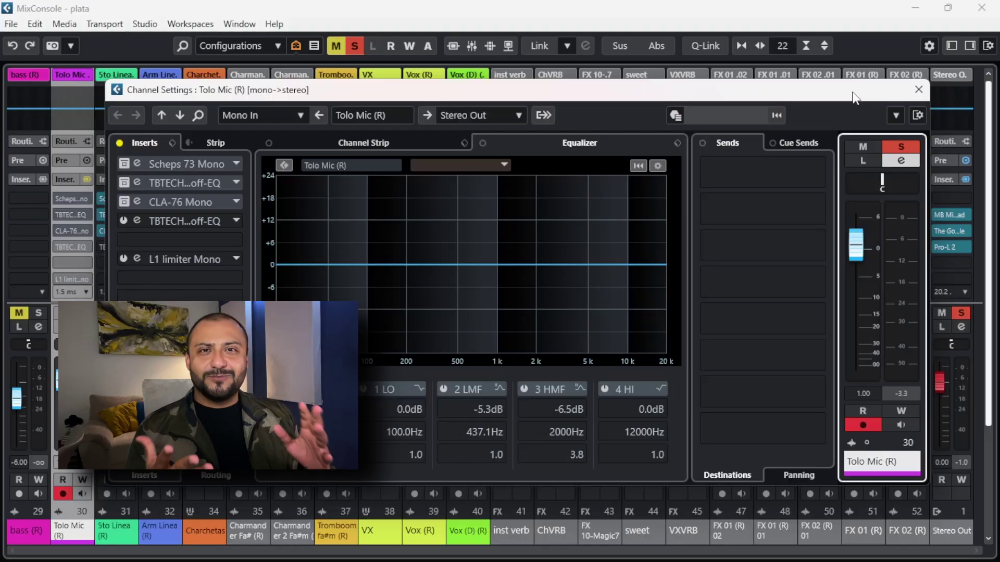
click(137, 164)
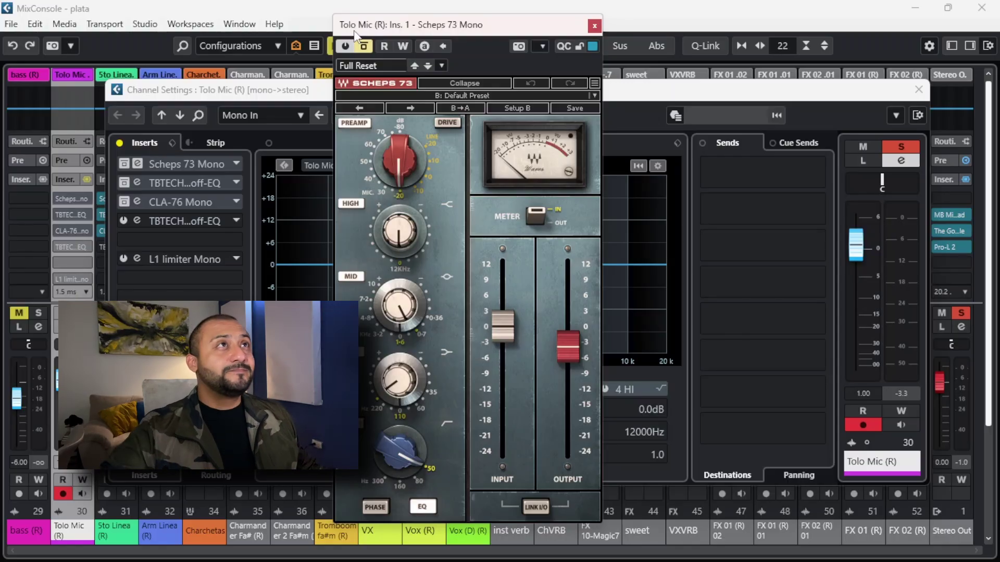
key(space)
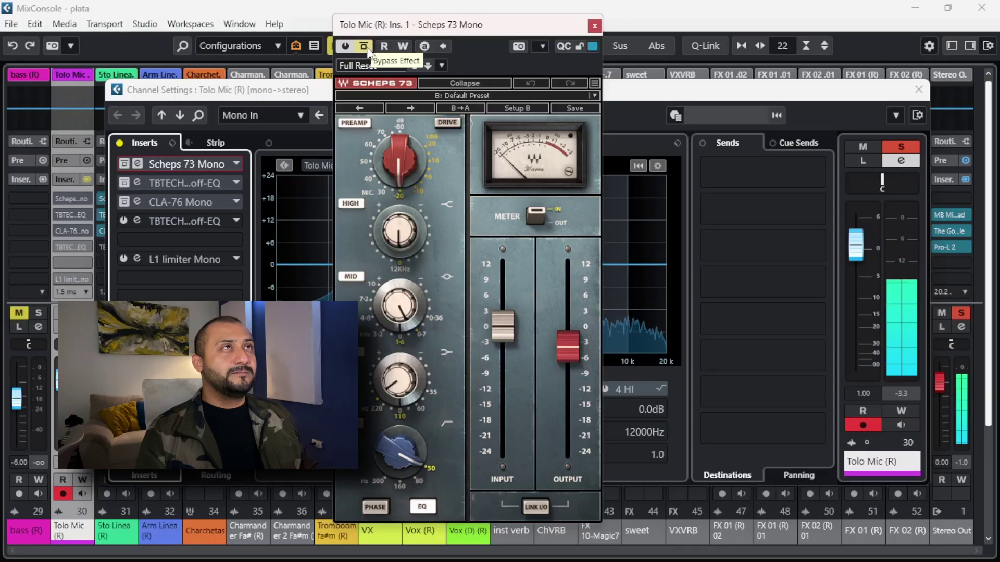
click(365, 46)
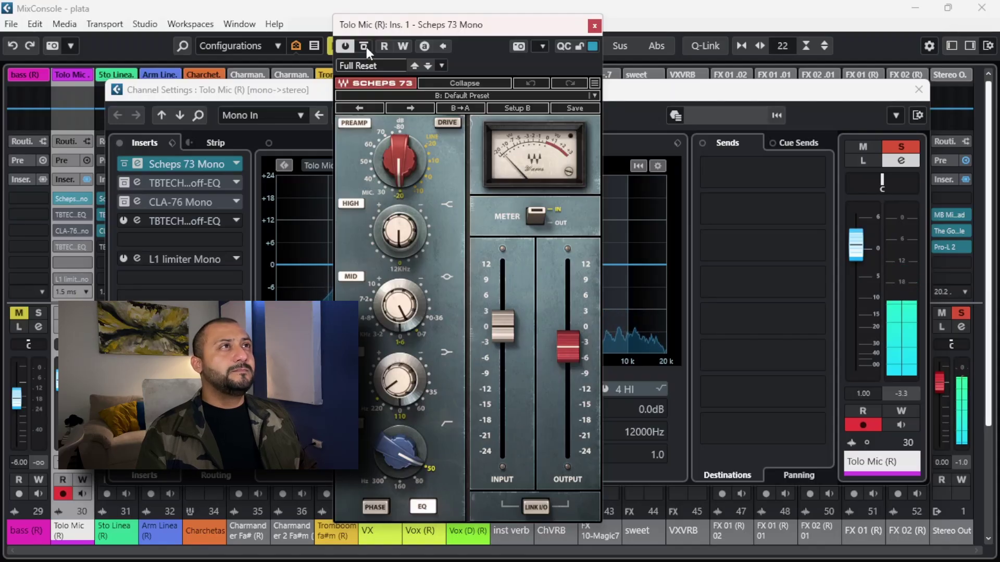
- Try the Scheps 73 preamp gain at line 0 and compare the low band at 220 Hz and 110 Hz
drag(399, 159, 404, 371)
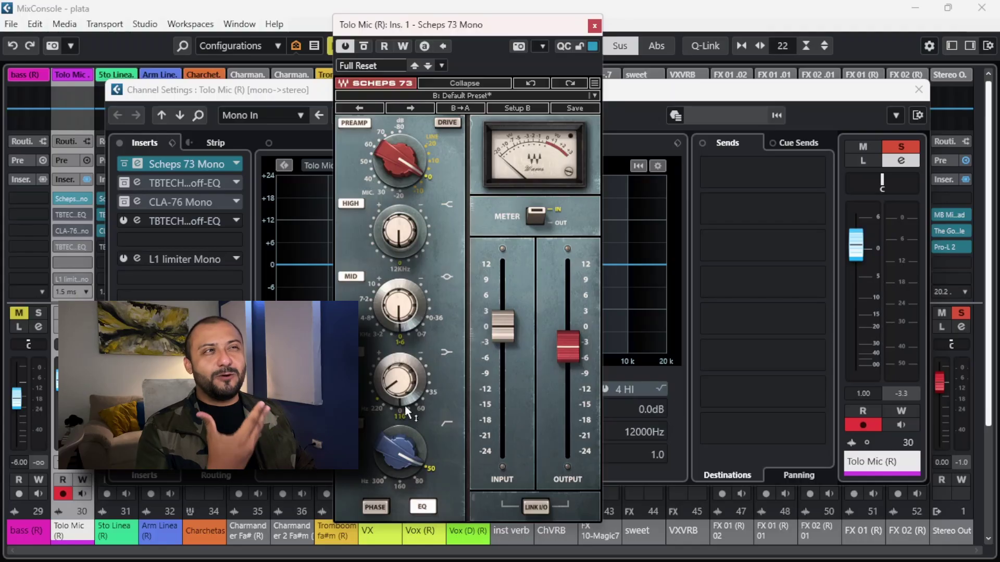
mouse_move(405, 404)
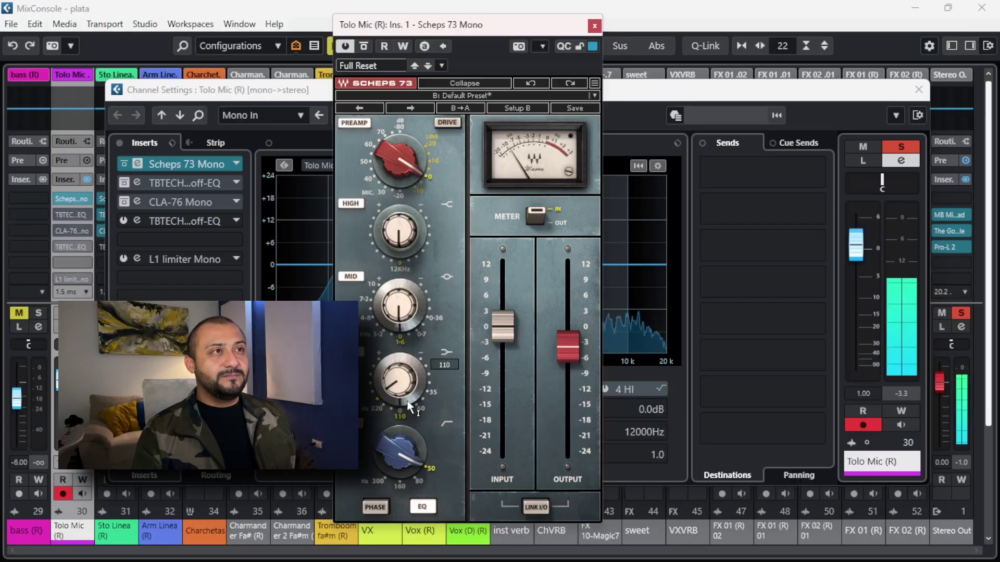
drag(409, 408, 409, 397)
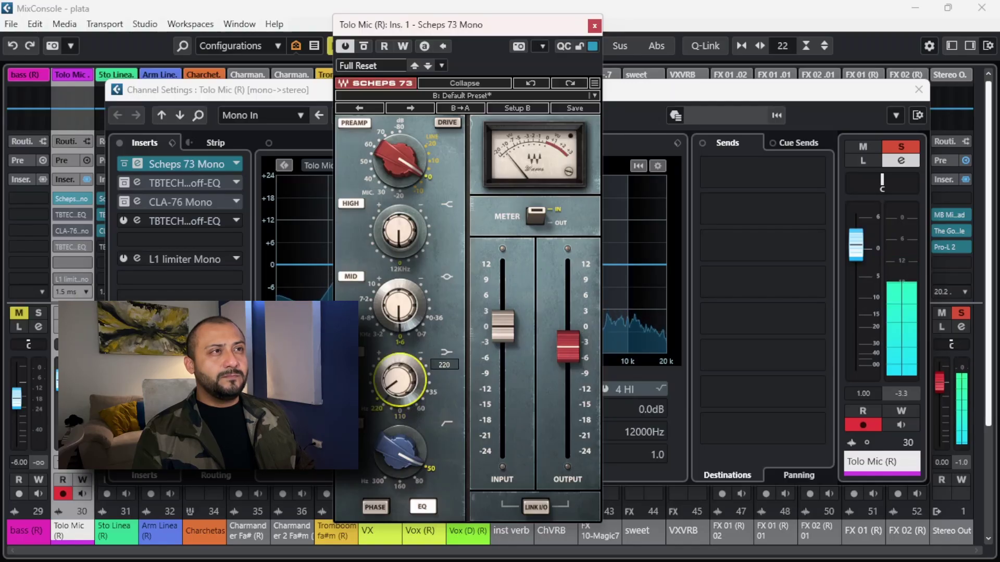
drag(409, 396, 409, 404)
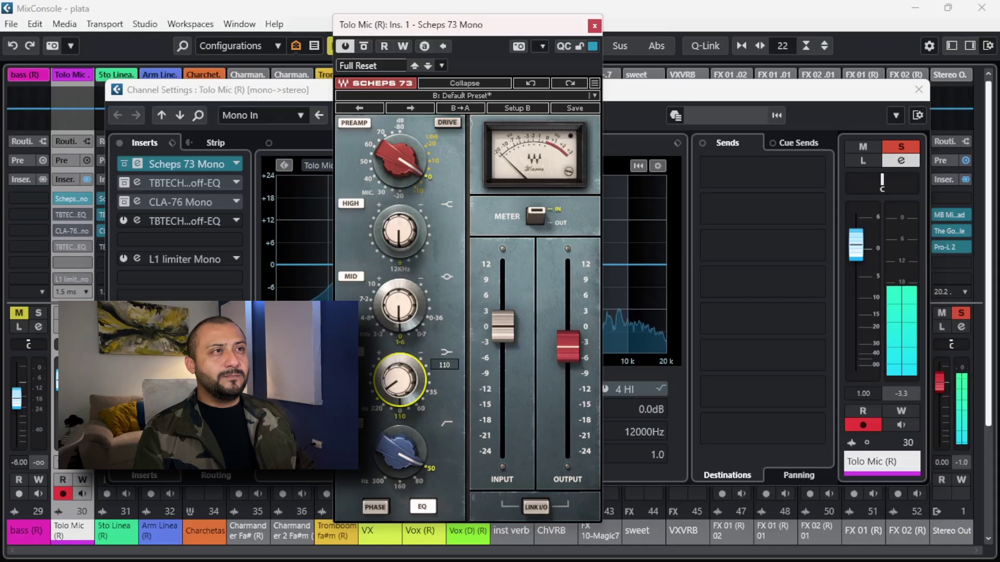
- Adjust the gain of the Scheps 73 mid band at 1.6 kHz away from 0
mouse_move(401, 367)
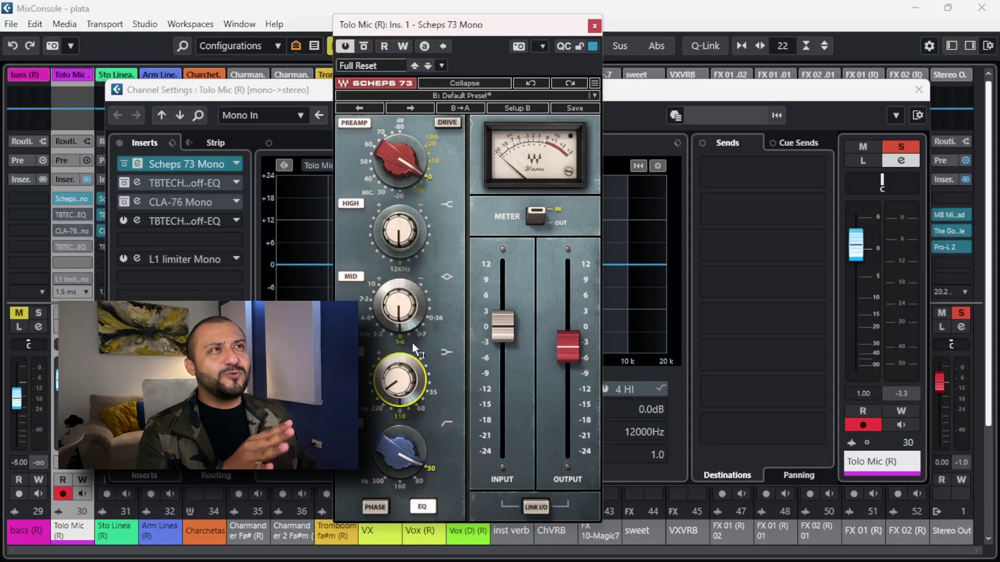
mouse_move(402, 319)
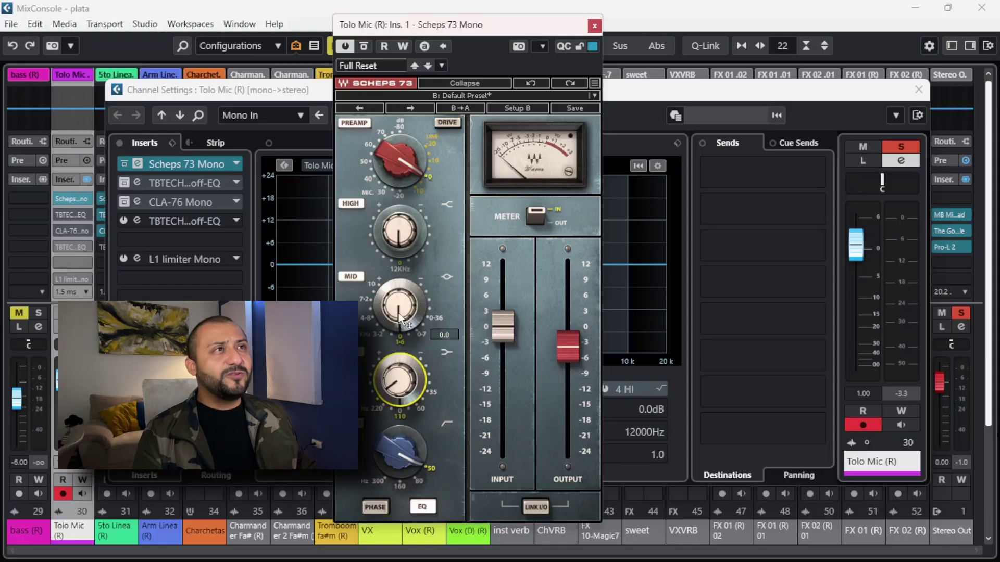
mouse_move(399, 318)
mouse_down()
mouse_move(399, 291)
mouse_move(398, 328)
mouse_move(409, 311)
mouse_up()
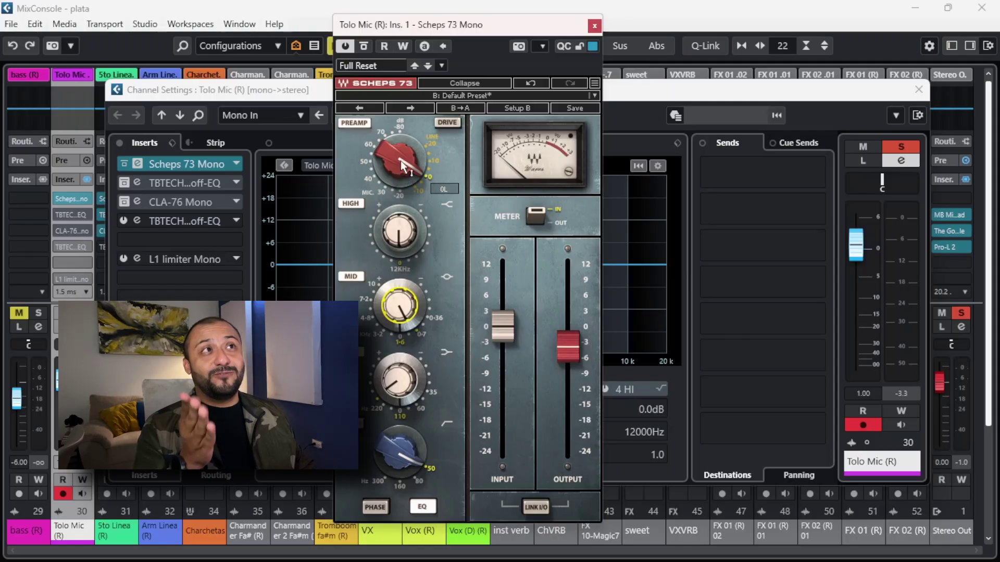
- Set the Scheps 73 preamp gain to -20 during playback, comparing it with the previous setting through undo and redo
key(space)
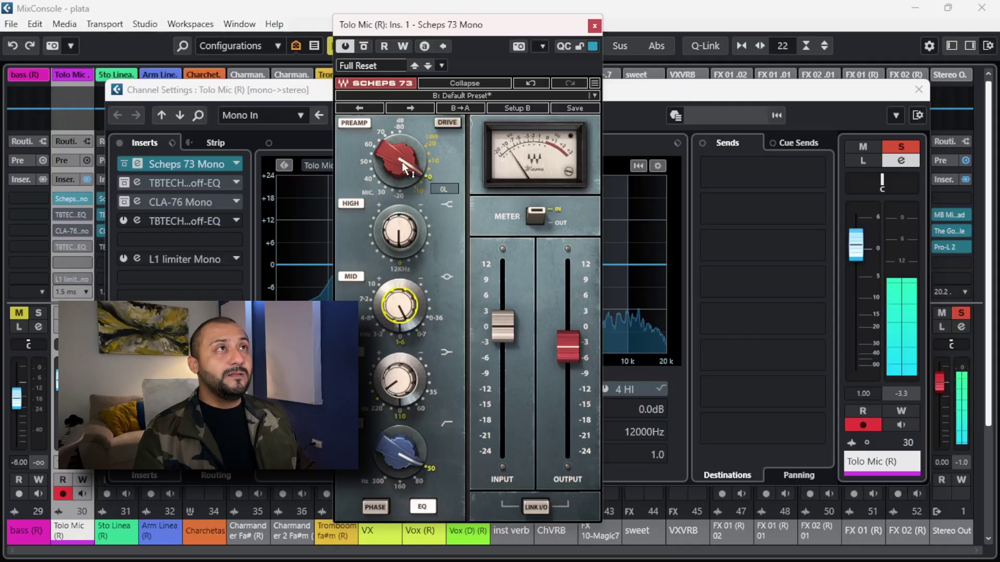
drag(402, 162, 402, 183)
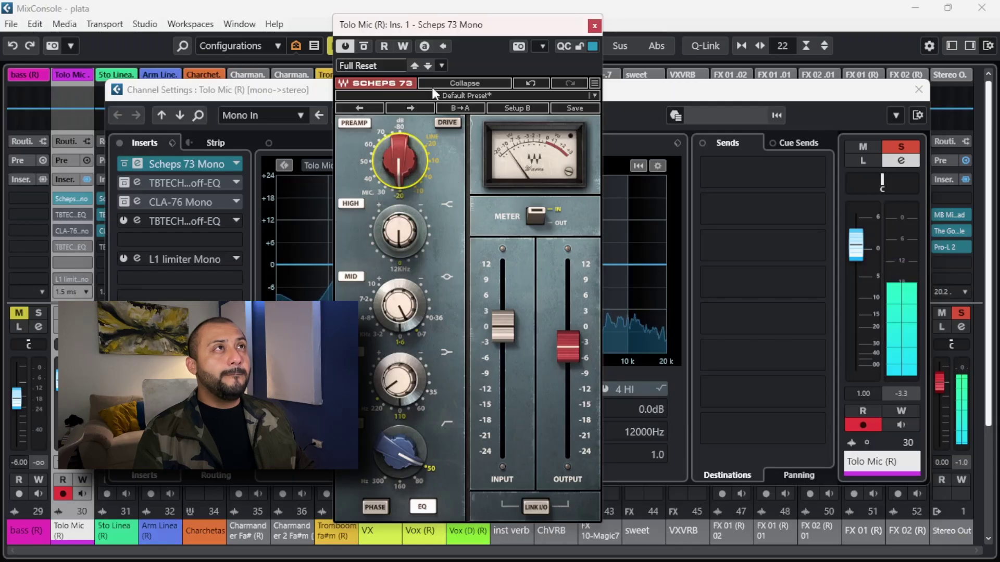
click(533, 78)
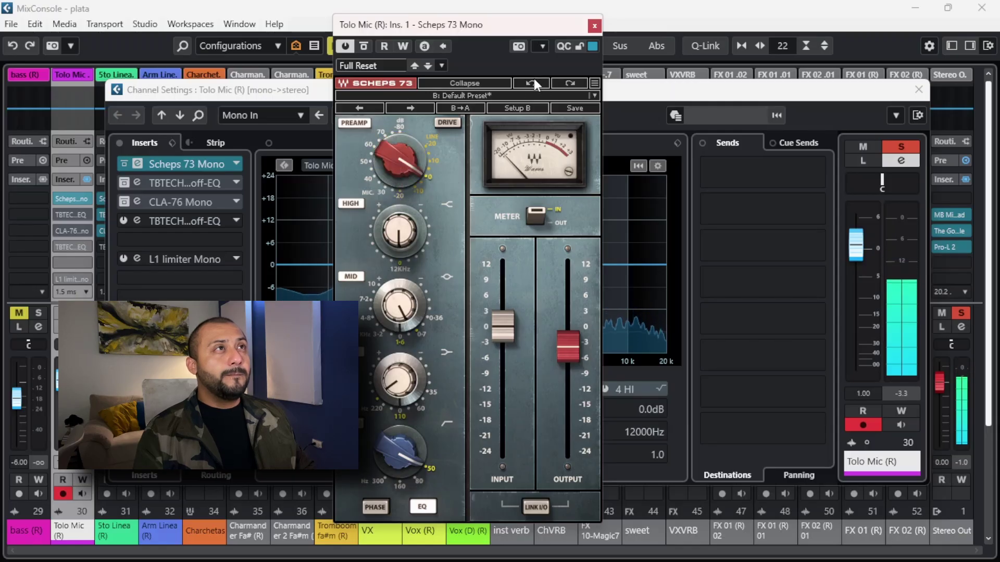
click(568, 82)
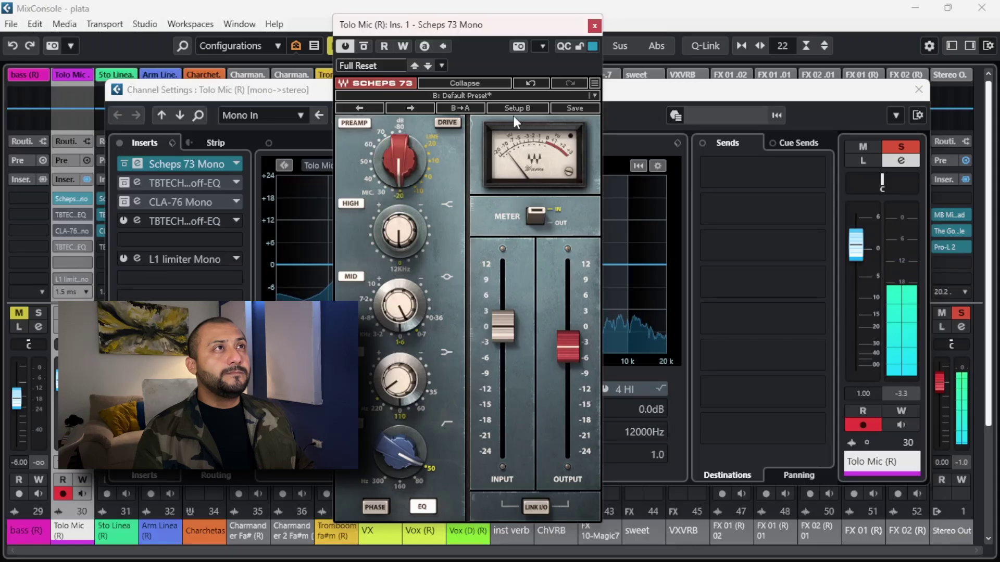
mouse_move(558, 335)
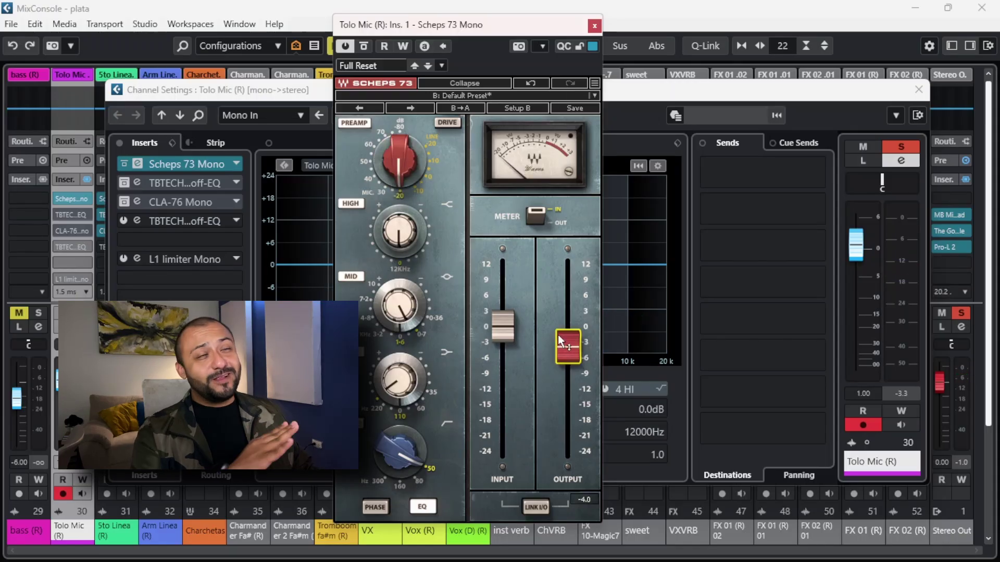
- Activate the Kirchhoff-EQ in insert 2 and compare the playing track with the EQ bypassed and active
click(136, 183)
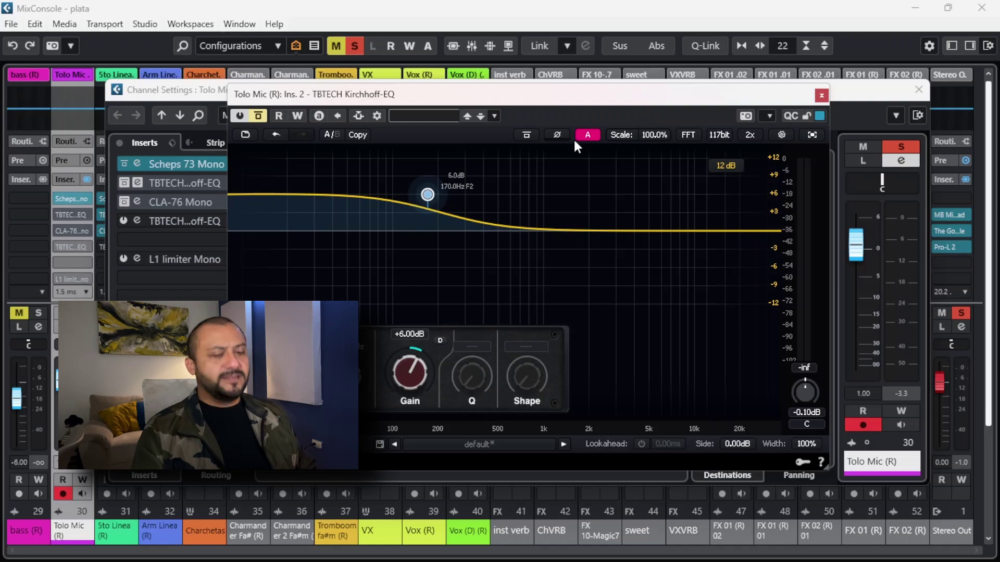
key(space)
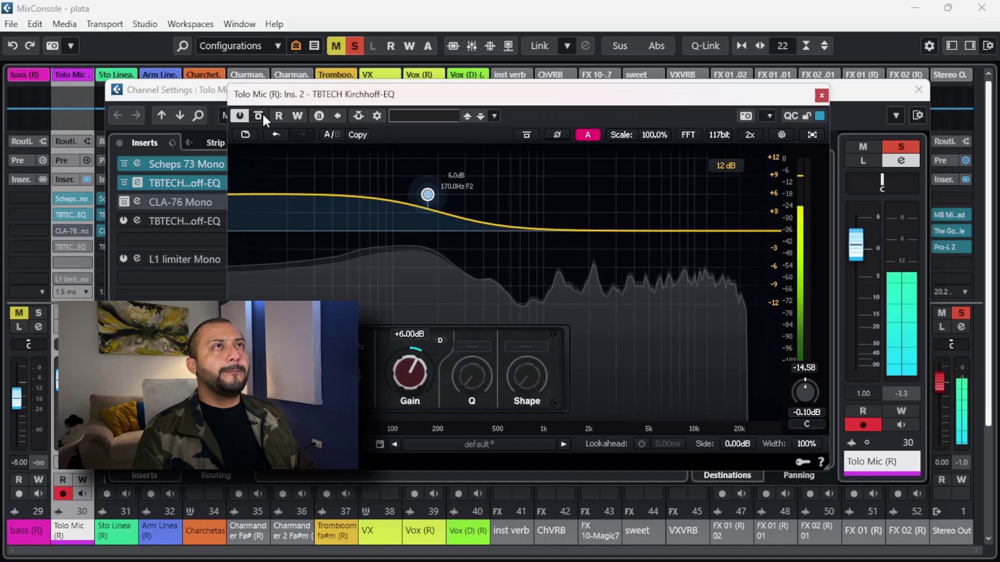
click(262, 116)
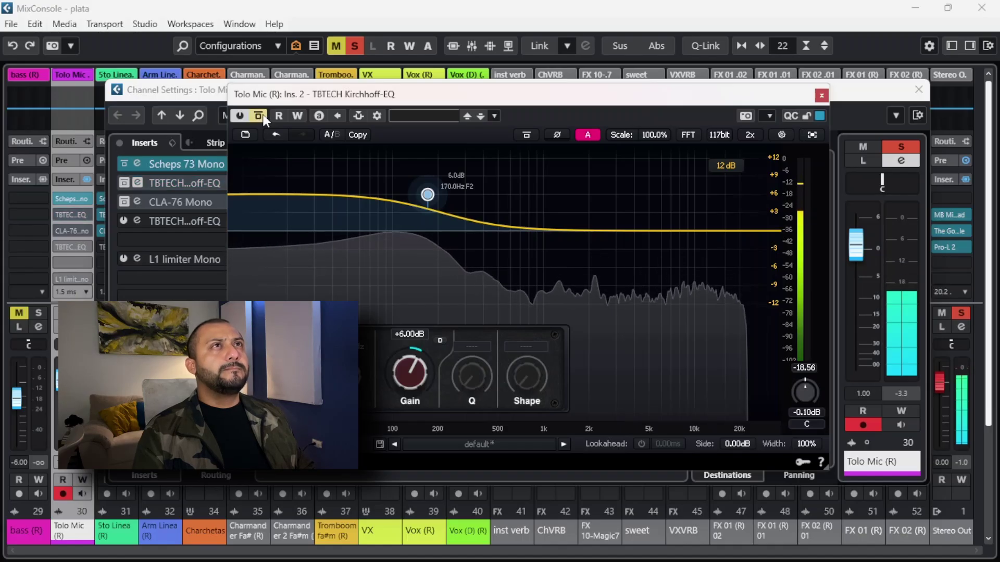
click(262, 116)
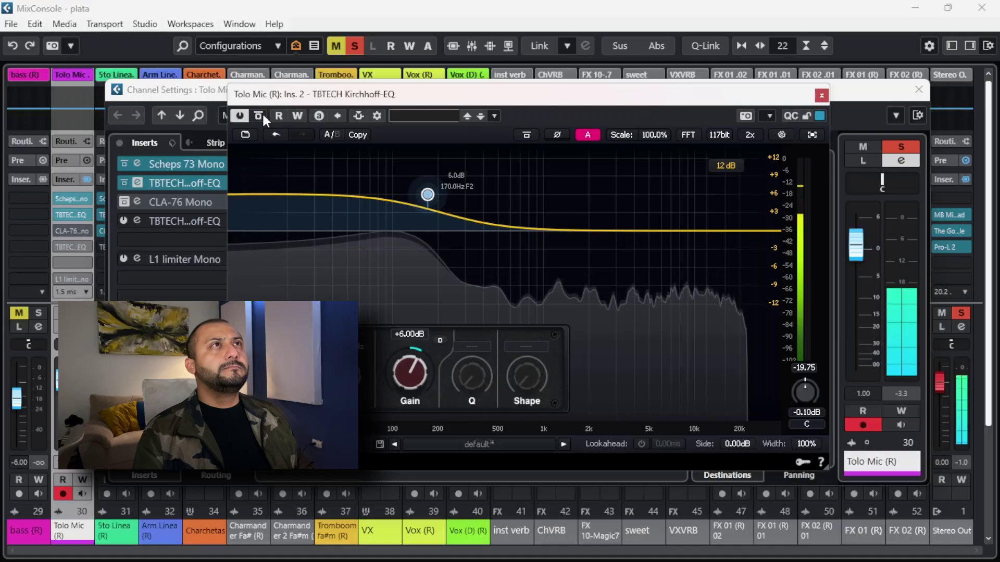
key(space)
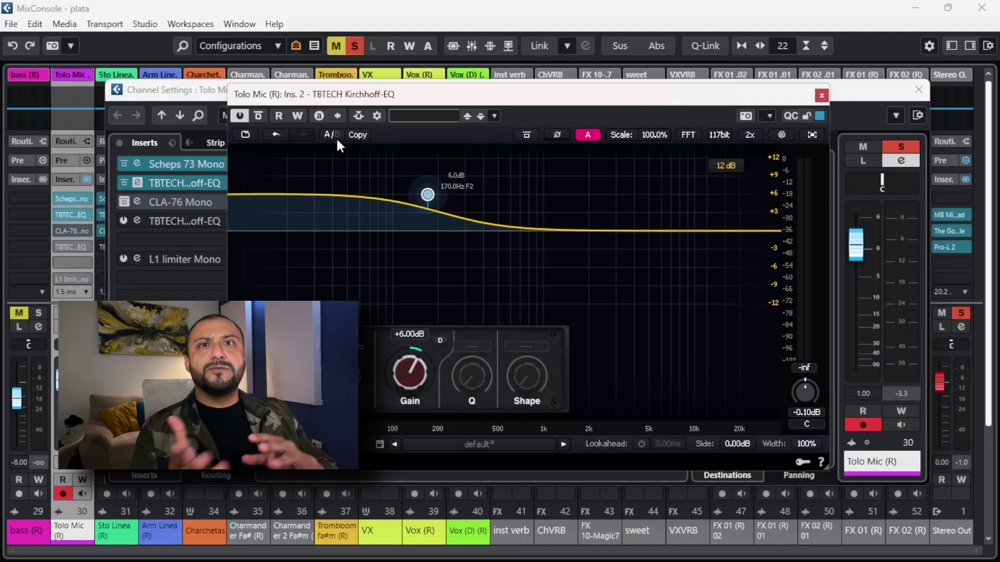
- Compare the Kirchhoff-EQ's A and B settings, the 170 Hz low shelf against the 100 Hz bell, during playback
click(336, 136)
key(space)
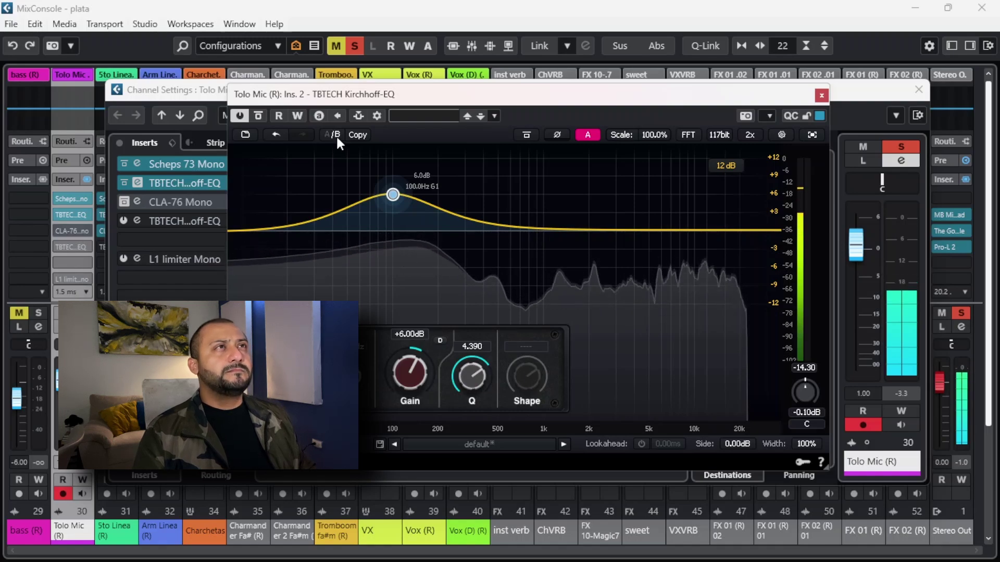
click(336, 135)
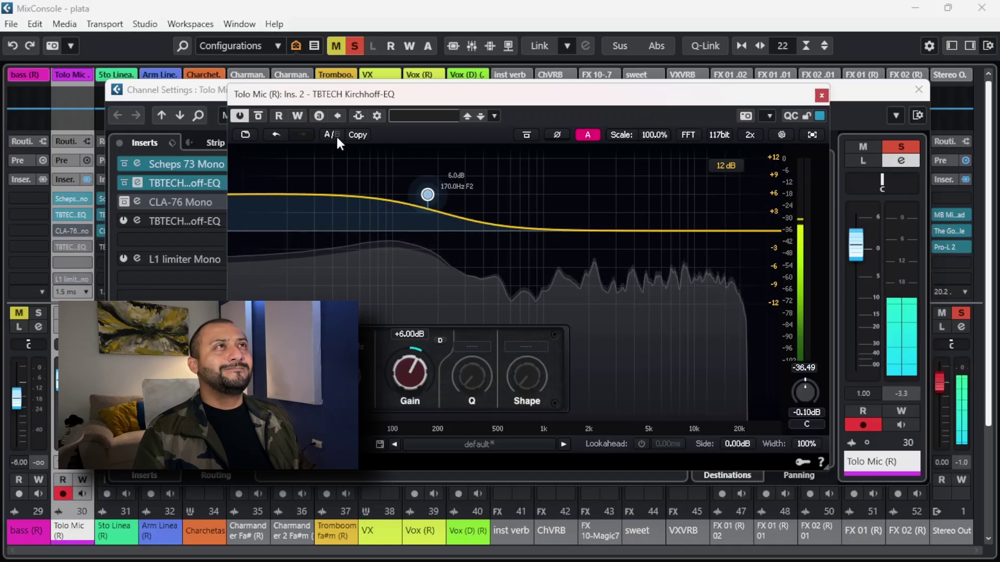
click(336, 134)
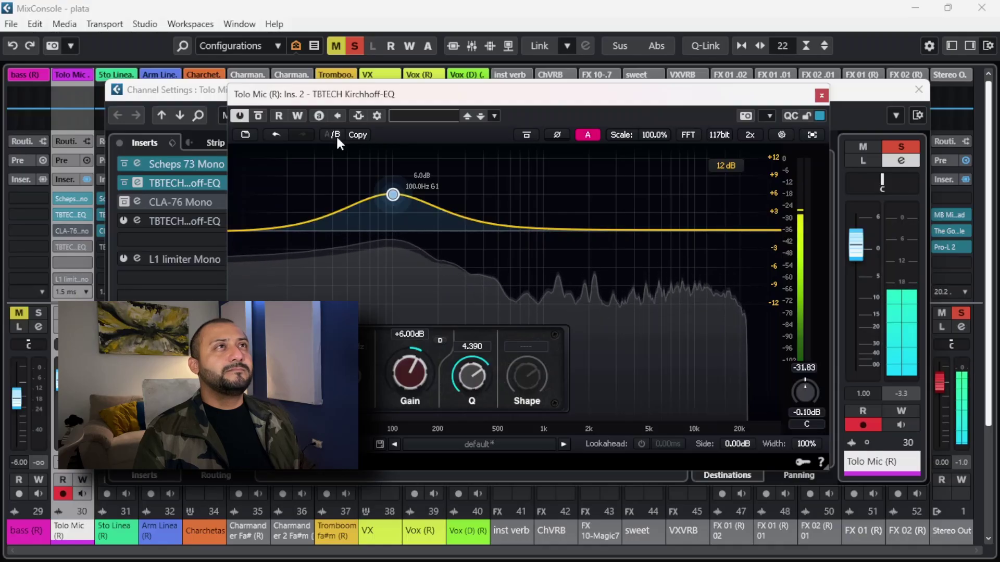
click(336, 135)
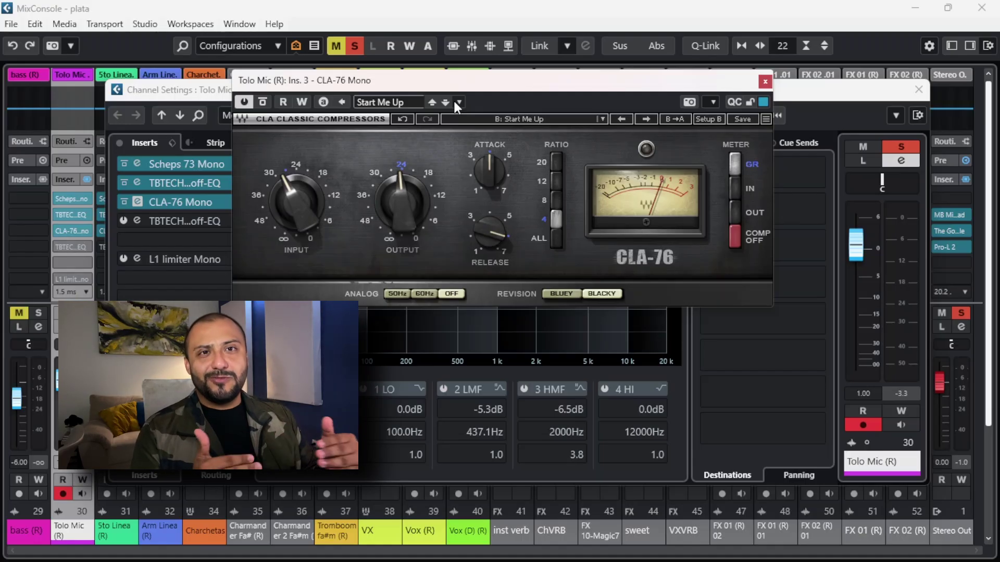
- Try an attack value of 1 on the CLA-76 compressor while the track plays
mouse_move(494, 184)
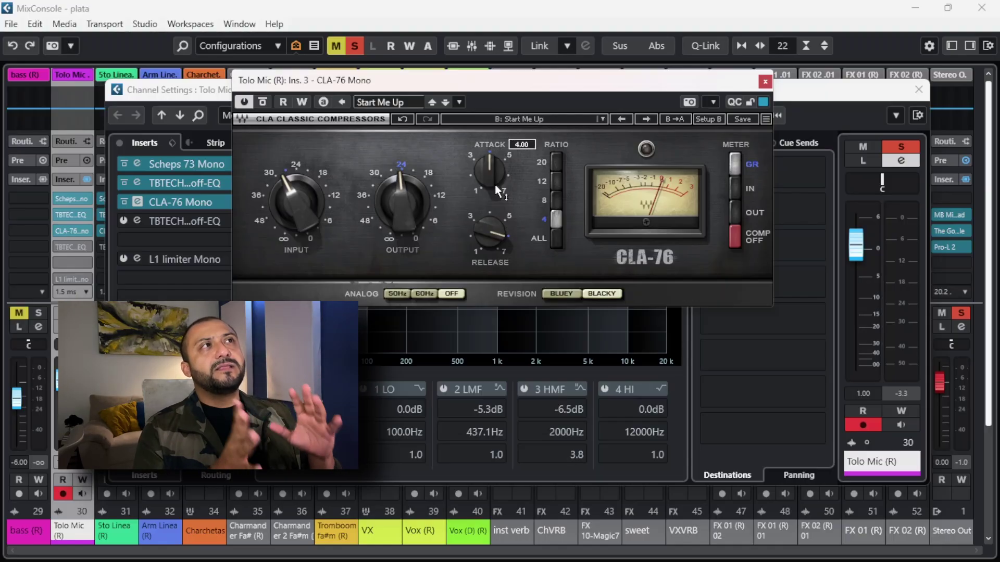
mouse_move(495, 184)
mouse_down()
mouse_move(495, 161)
mouse_move(490, 191)
mouse_move(490, 174)
mouse_up()
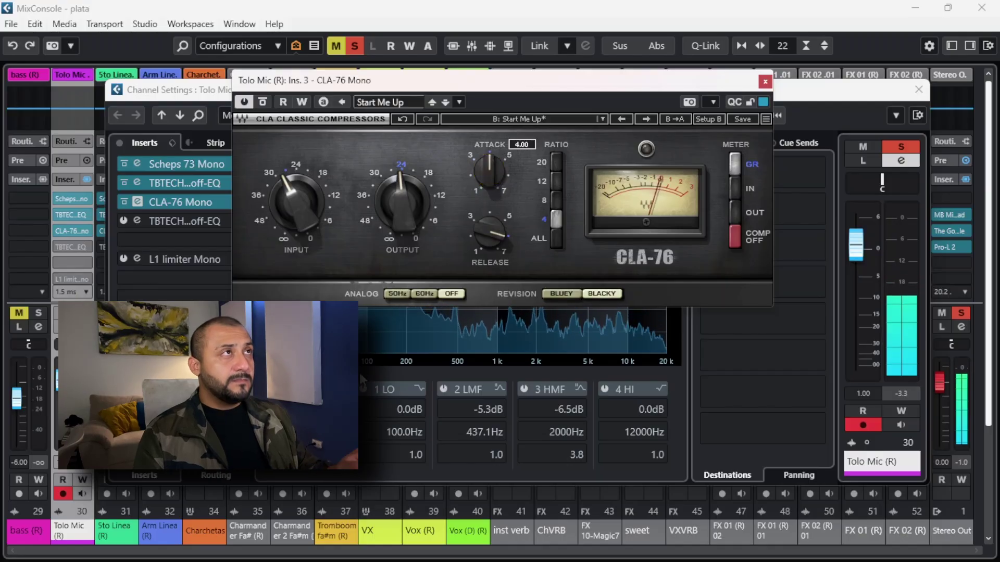
click(487, 167)
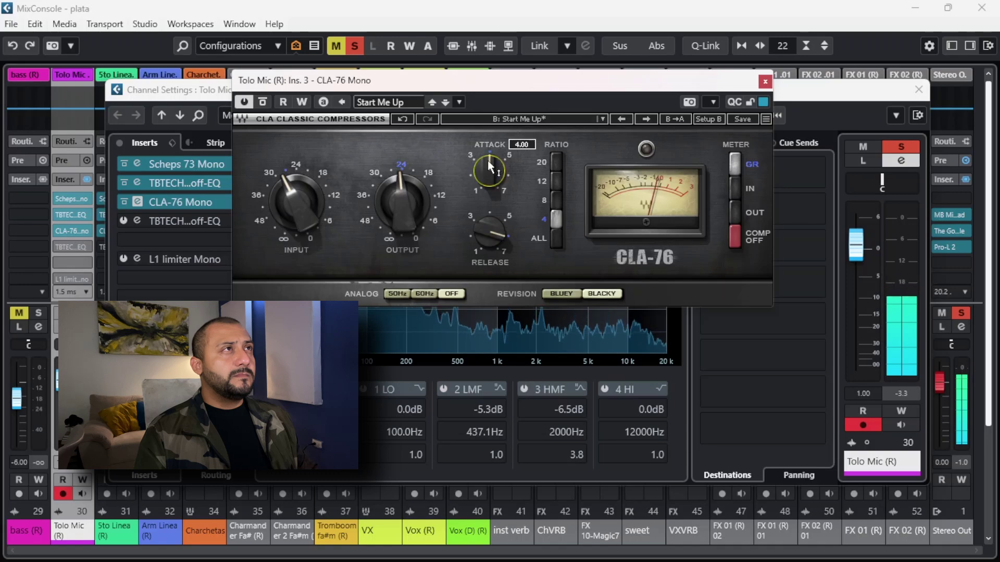
text(1)
key(Escape)
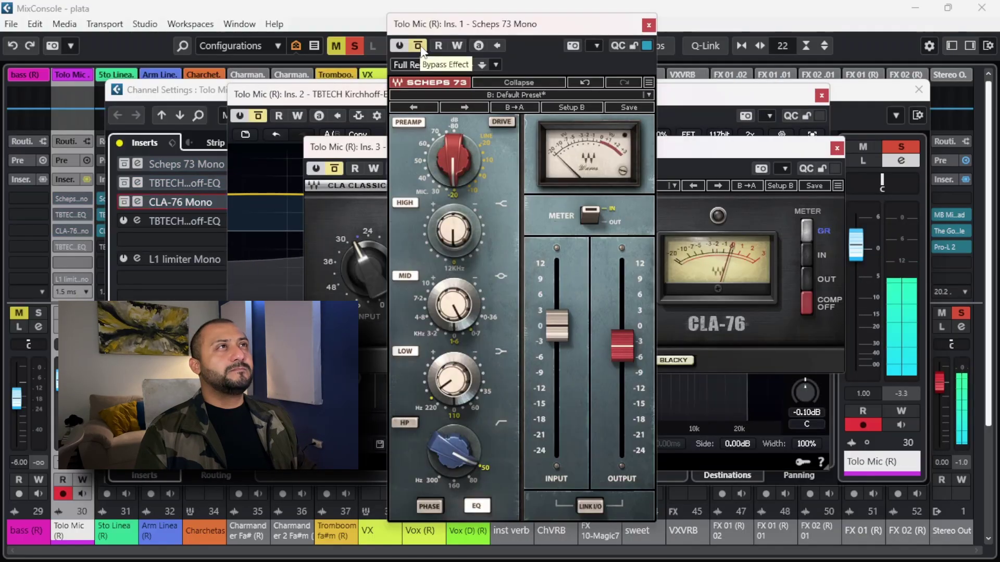
- Activate the bypassed Scheps 73, Kirchhoff-EQ and CLA-76 inserts one after another while the track plays
click(418, 45)
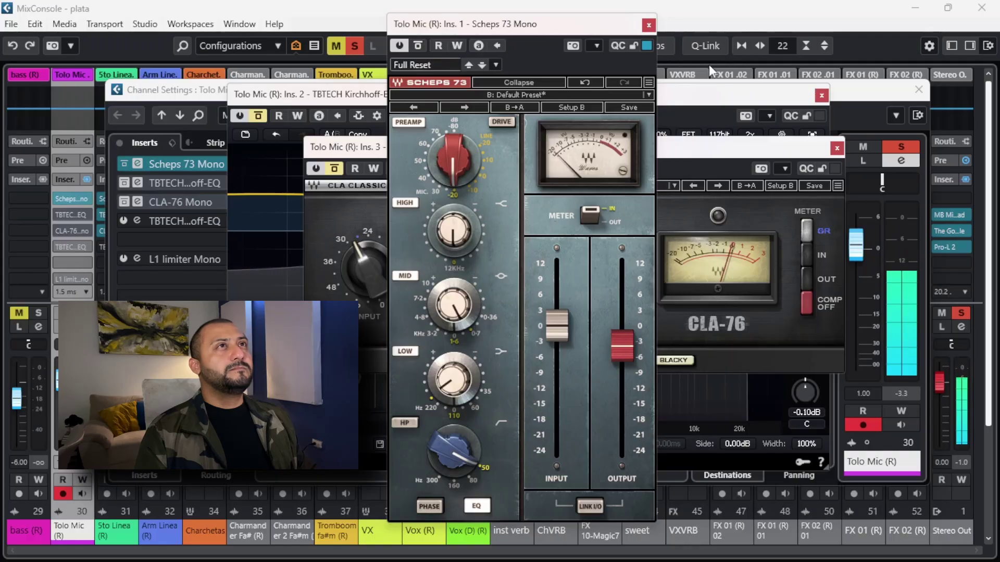
click(296, 112)
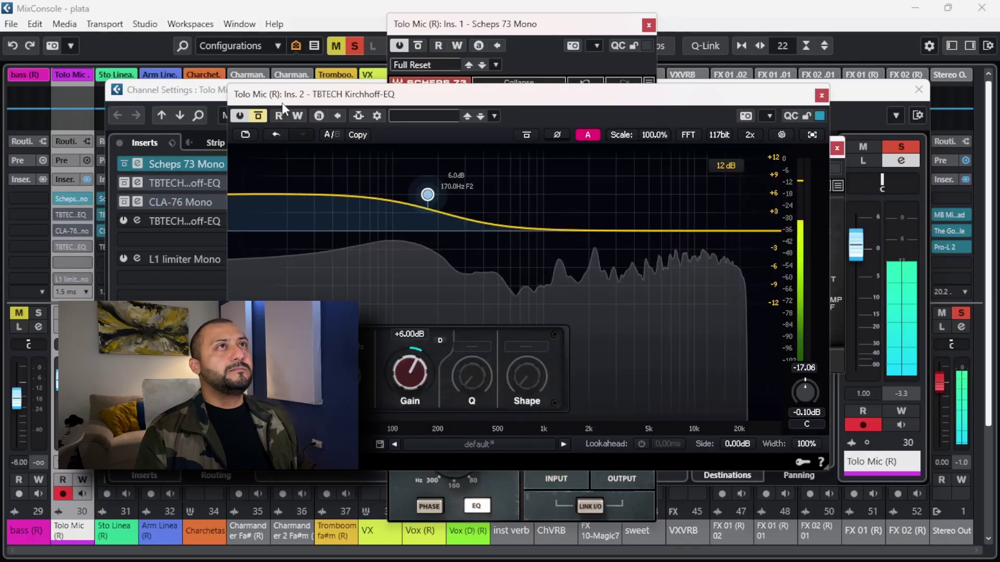
click(259, 117)
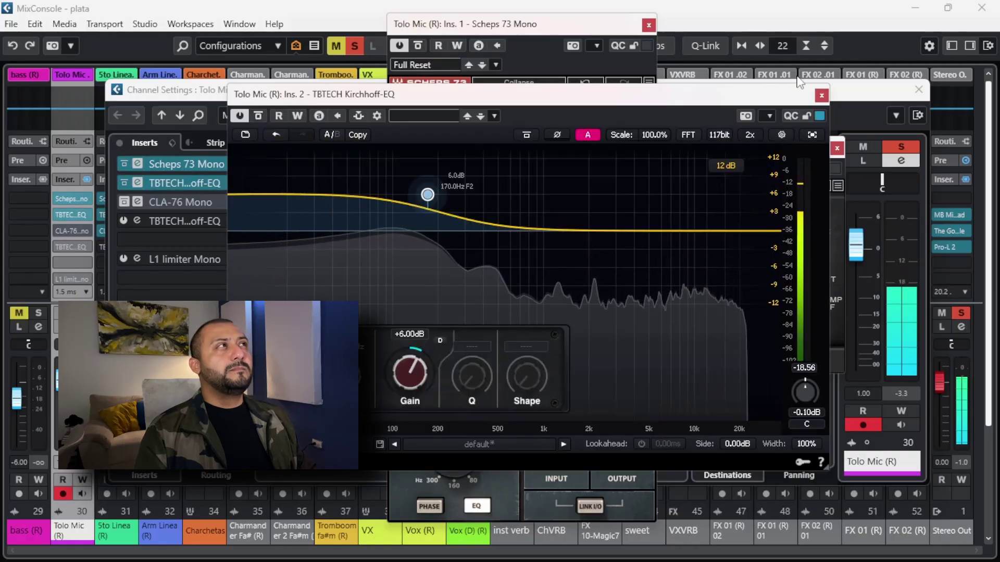
click(836, 170)
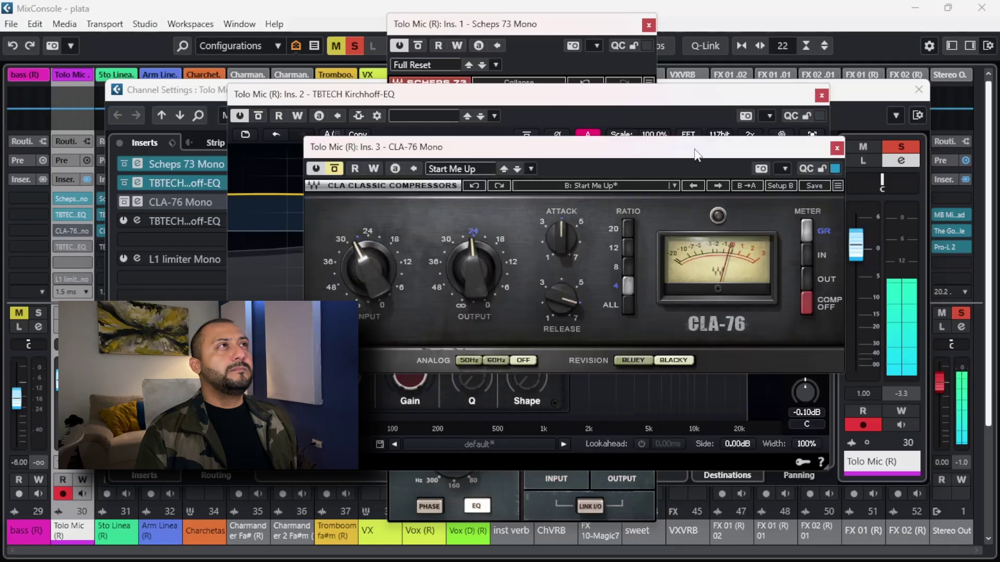
click(334, 169)
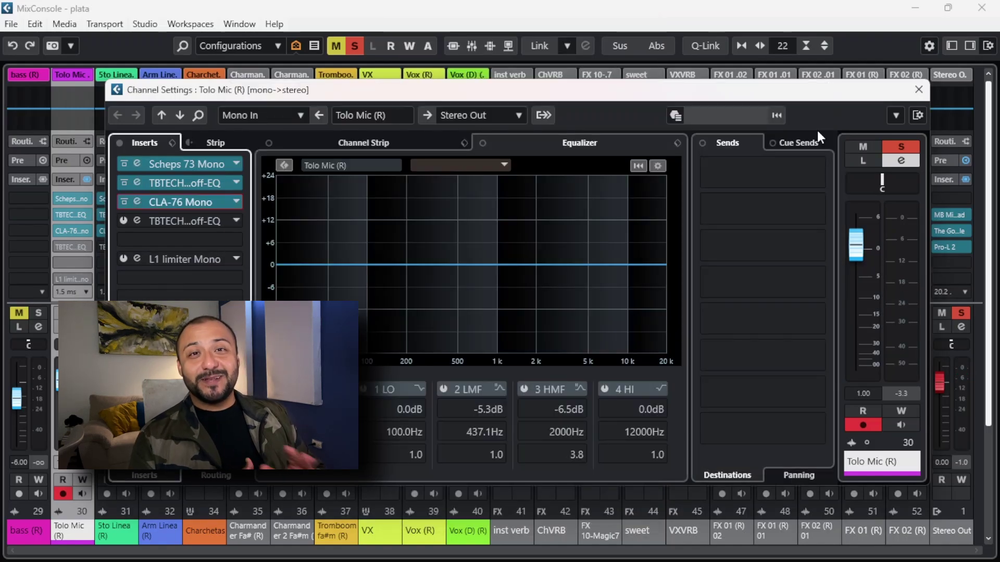
- Turn off solo on the Tolo Mic channel and play it in the full mix
key(s)
key(space)
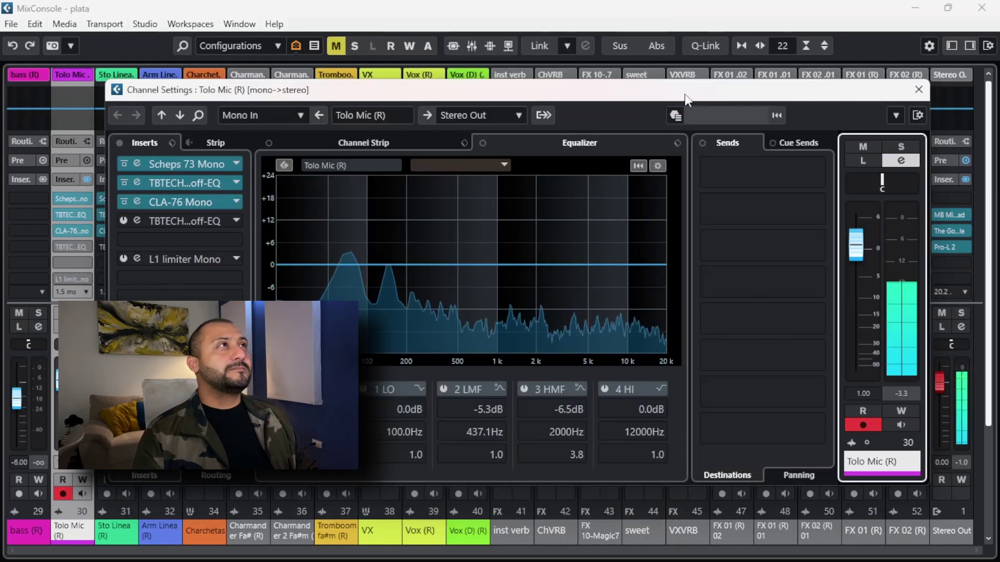